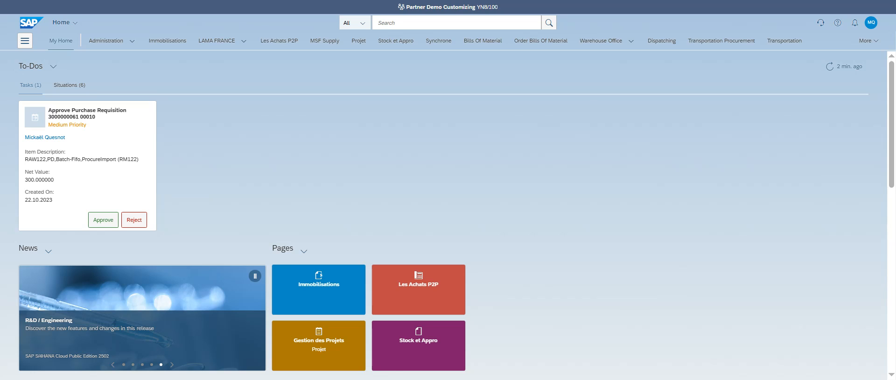
Step: Search for manage purchase orders and open the Manage Purchase Orders app
click(398, 24)
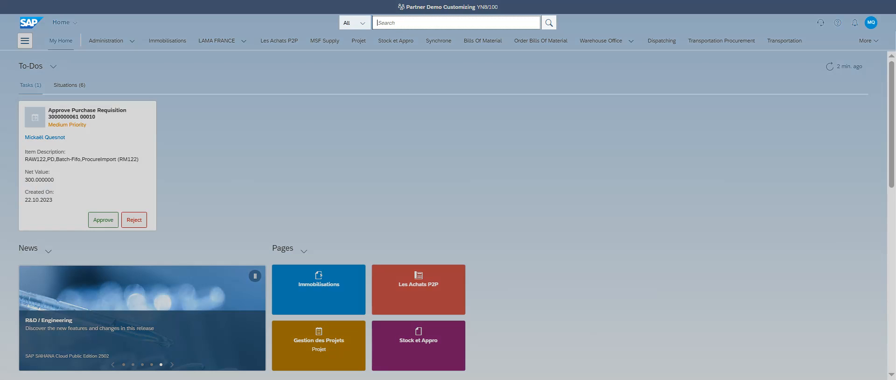
text(manage purcha)
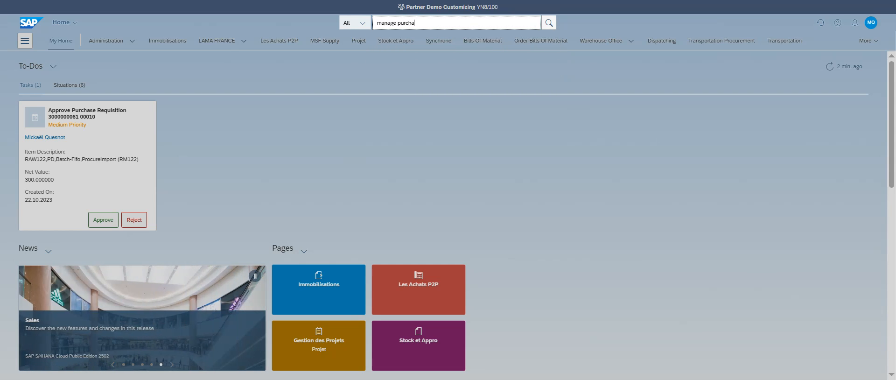
text(se order)
click(463, 68)
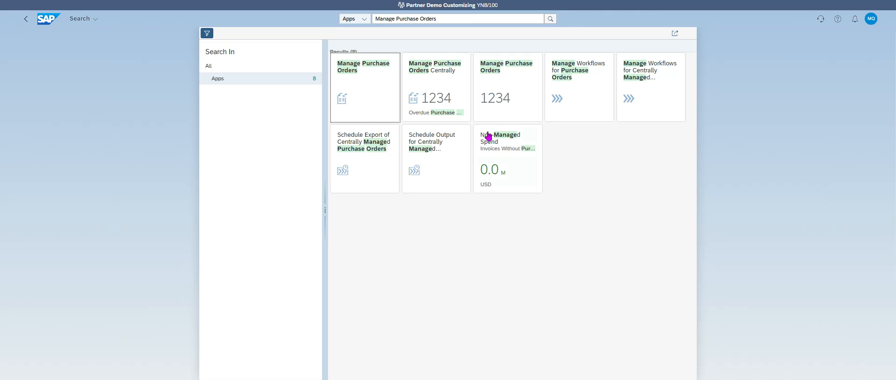
click(374, 88)
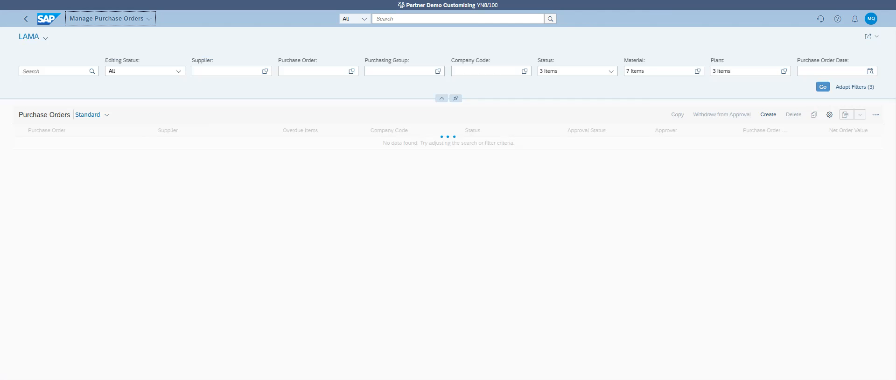
Step: Switch the purchase order list from the LAMA view to the Standard view and expand its filter area
click(45, 39)
click(45, 39)
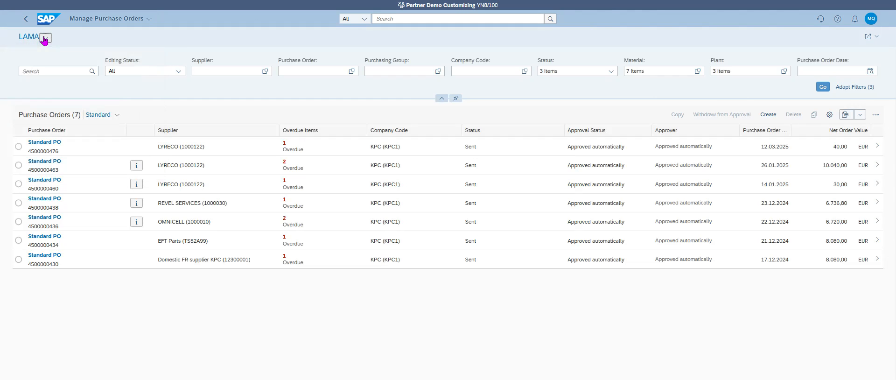
click(46, 38)
click(35, 64)
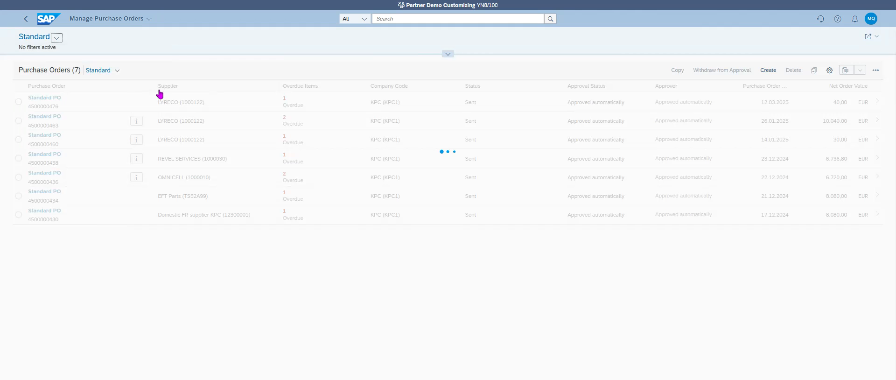
click(447, 55)
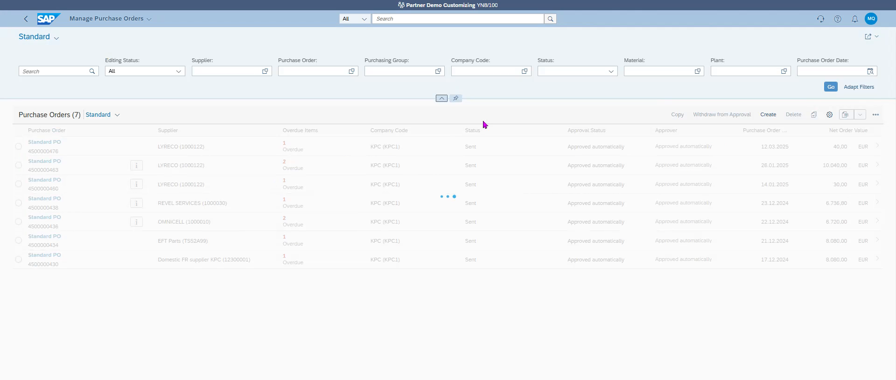
Step: Add the Purchasing Doc. Type field to the purchase order filters
click(868, 89)
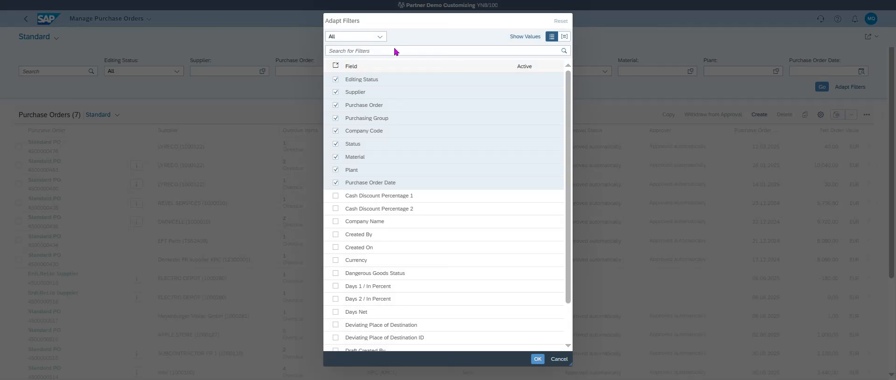
click(395, 51)
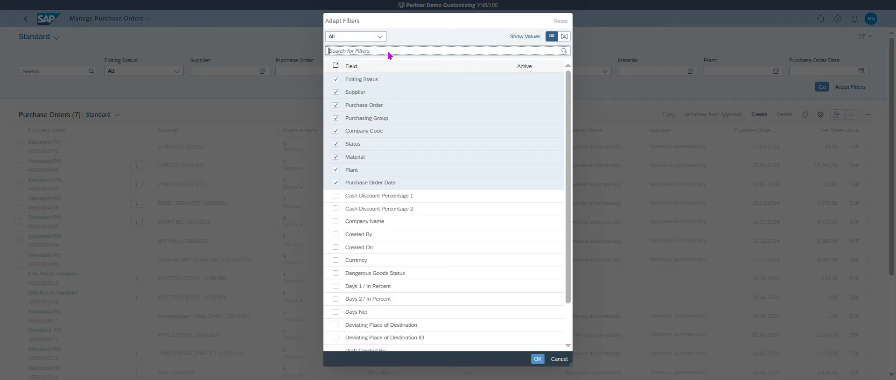
text(type)
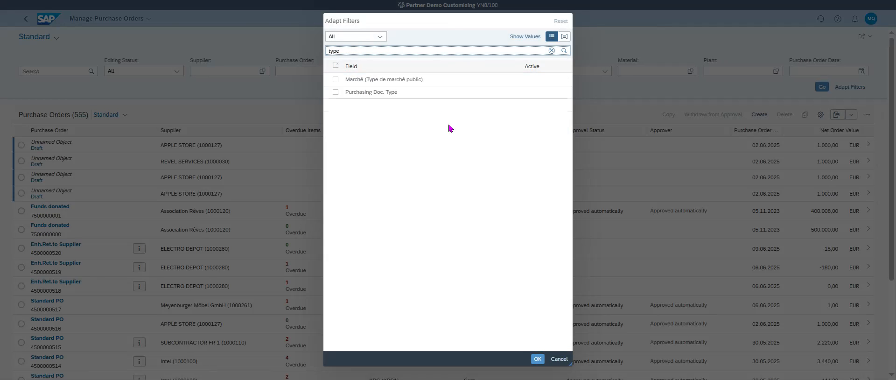
click(335, 92)
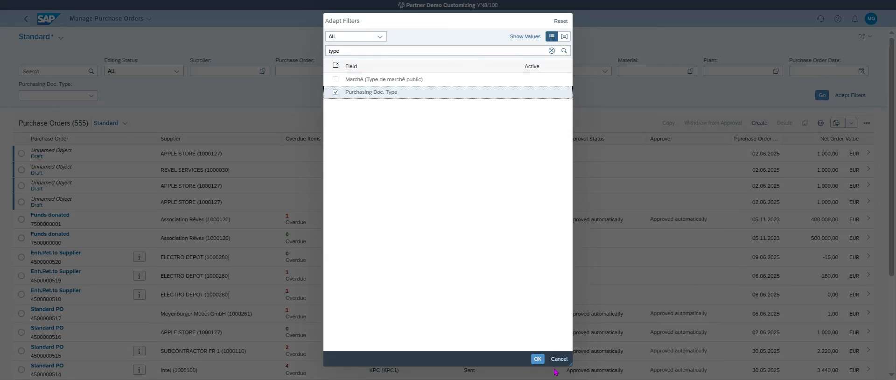
click(538, 358)
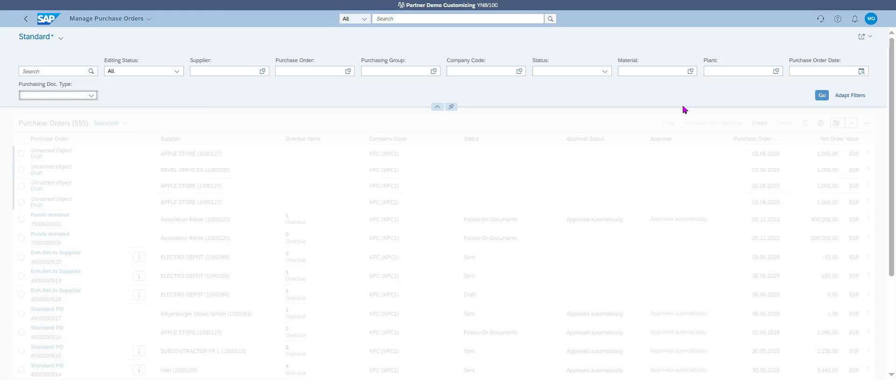
Step: Filter the purchase orders by document type Enh.Ret.to Supplier (NB2) and run the selection
click(91, 95)
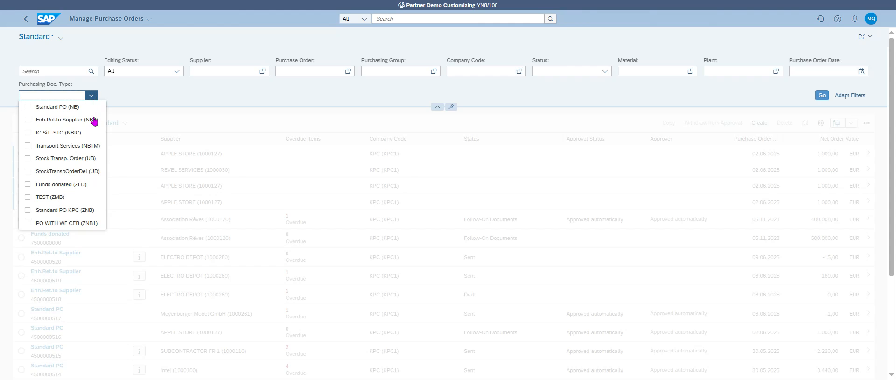
click(27, 120)
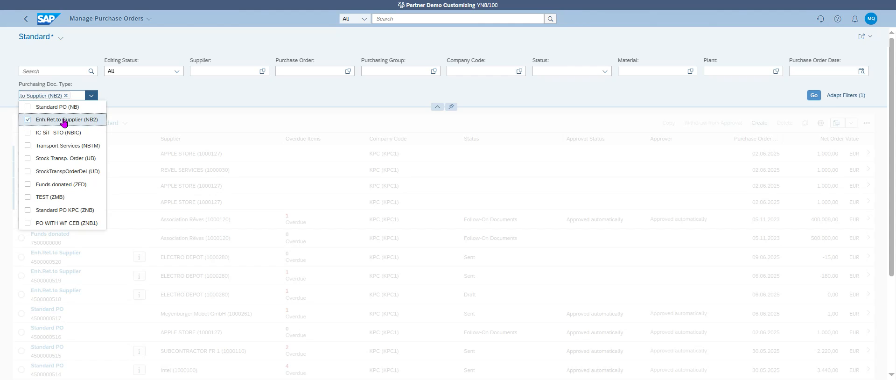
click(219, 94)
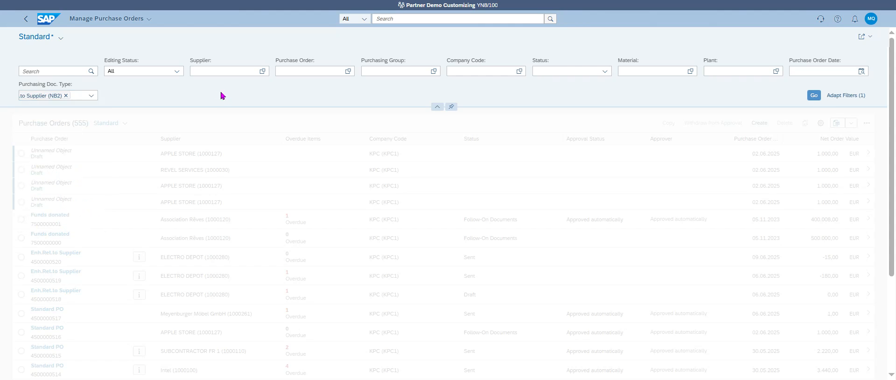
click(814, 97)
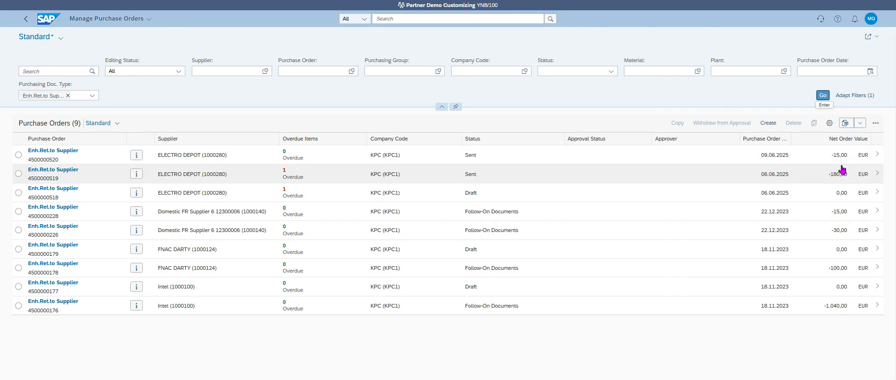
Step: Open the ELECTRO DEPOT return order dated 09.06.2025, switch it to change mode and expand its item detail
click(876, 156)
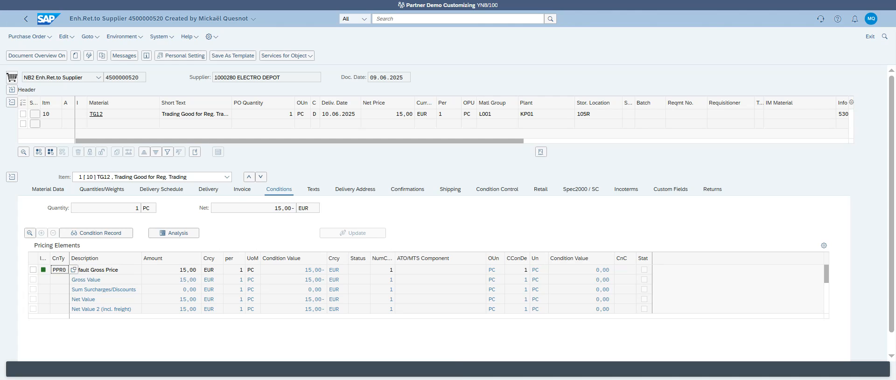
click(112, 114)
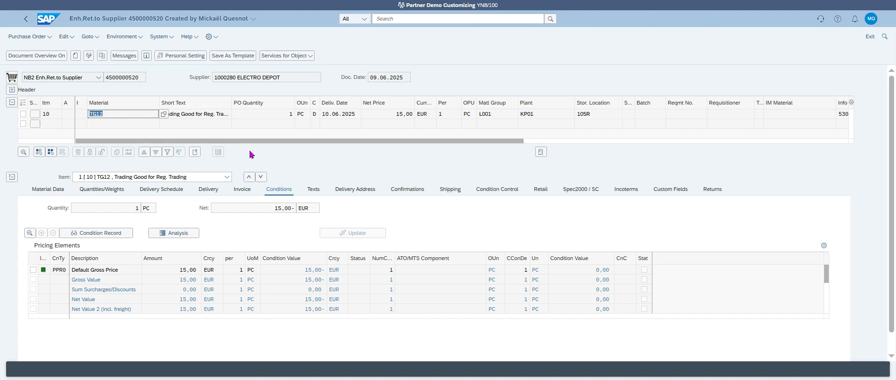
click(88, 55)
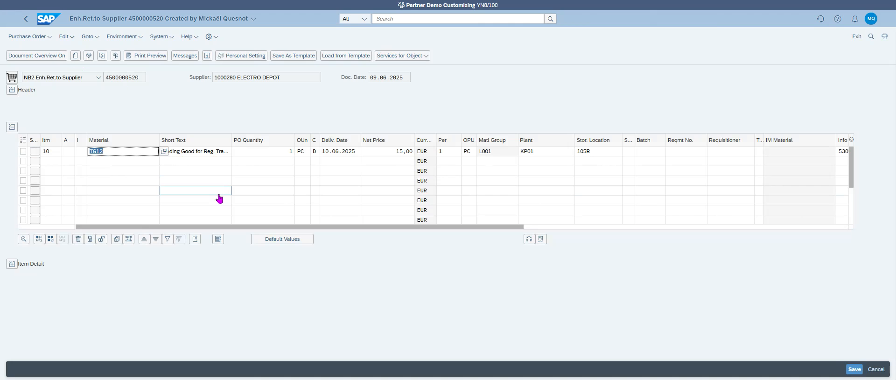
click(11, 263)
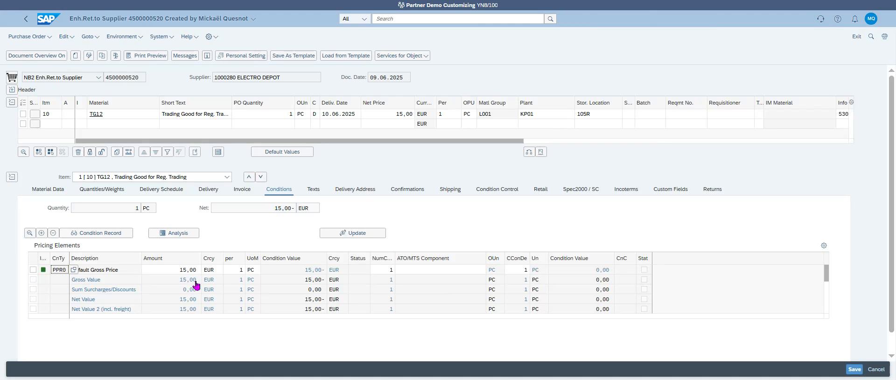
Step: Set the delivery stock type of the TG12 item to Blocked stock
click(208, 190)
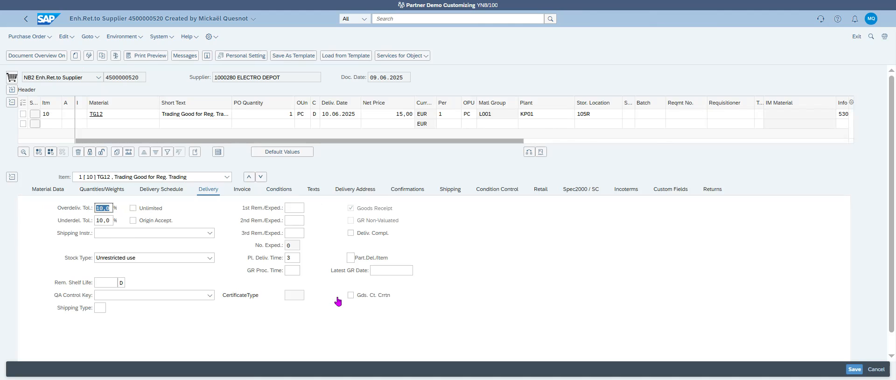
click(150, 260)
click(153, 260)
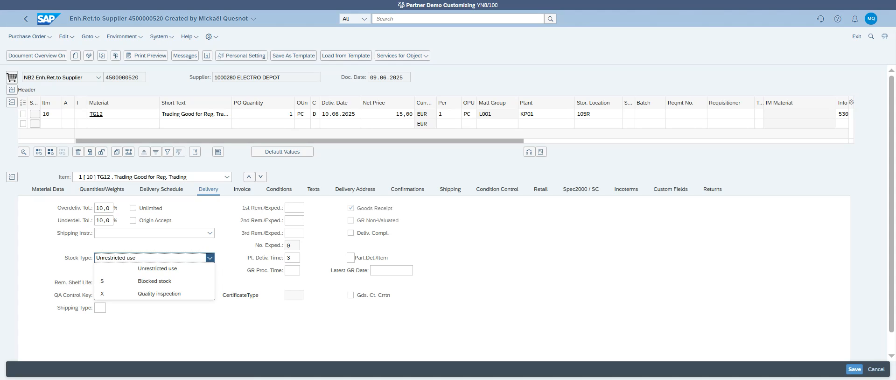
click(168, 285)
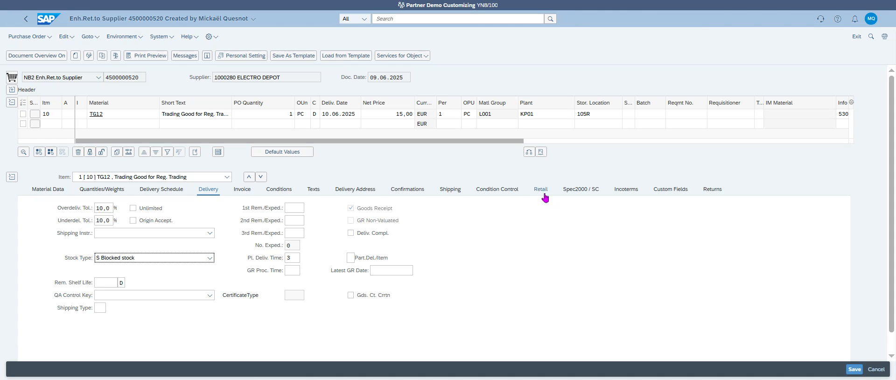
Step: Set the item's return reason to 003 Product damaged and save the return order
click(711, 190)
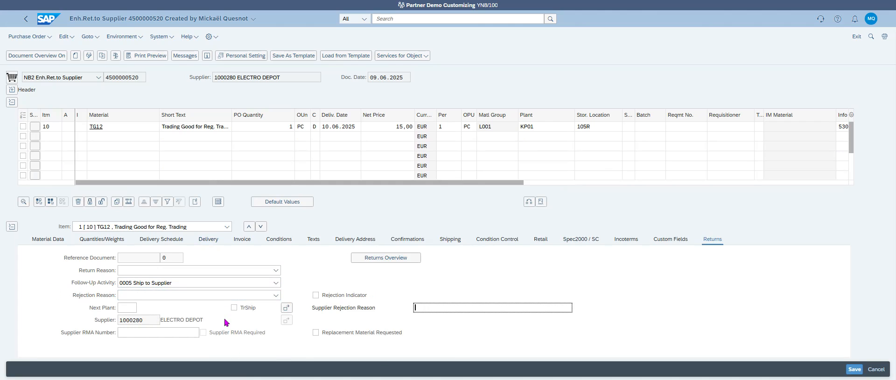
click(276, 270)
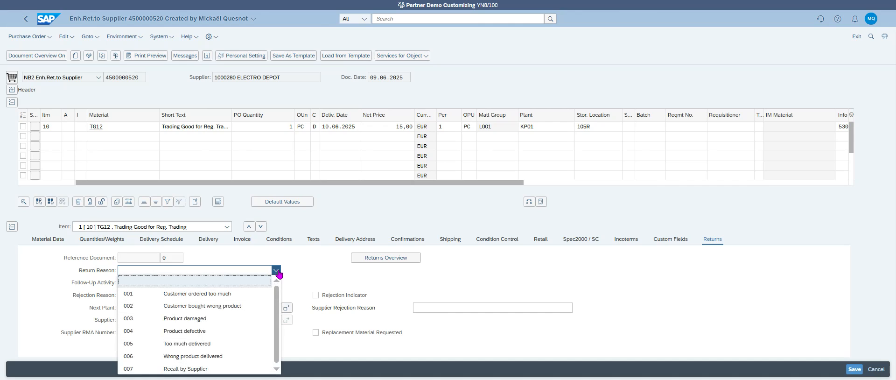
click(230, 318)
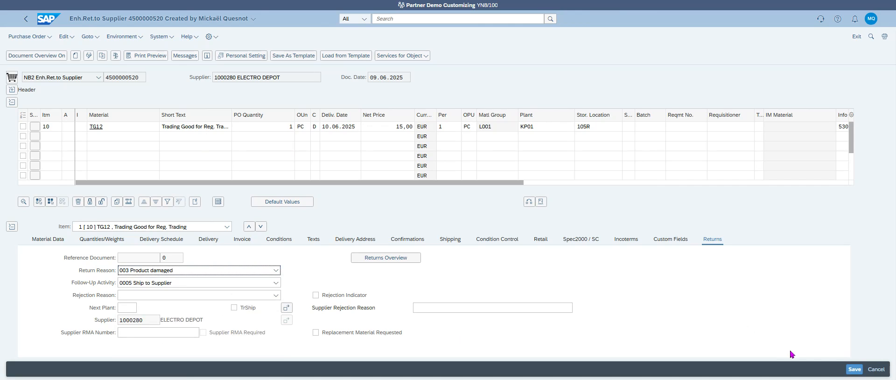
click(855, 370)
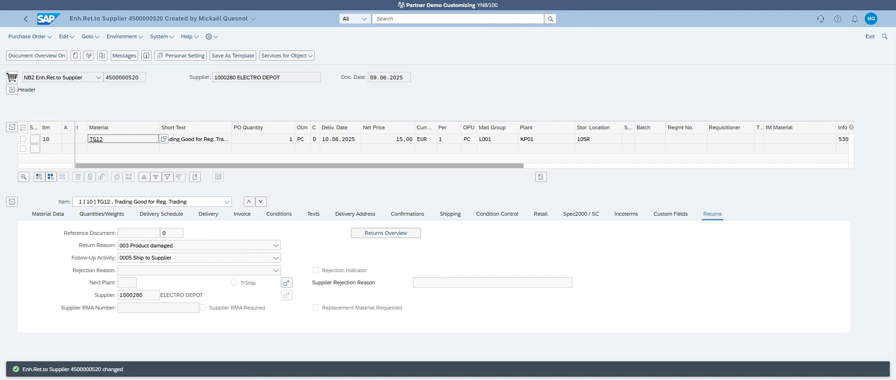
click(381, 18)
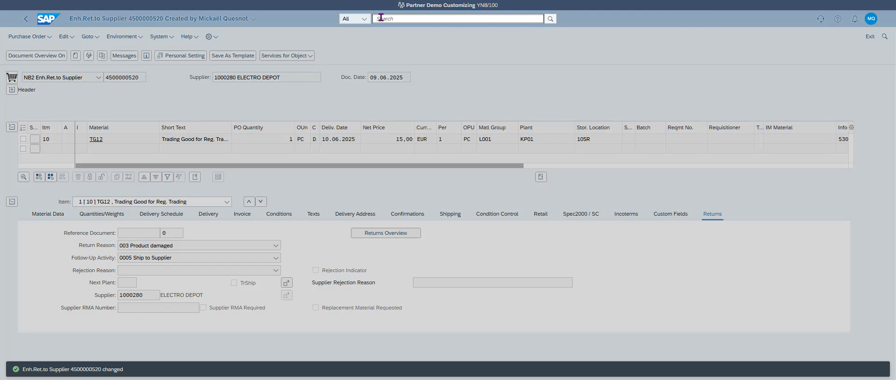
text(m)
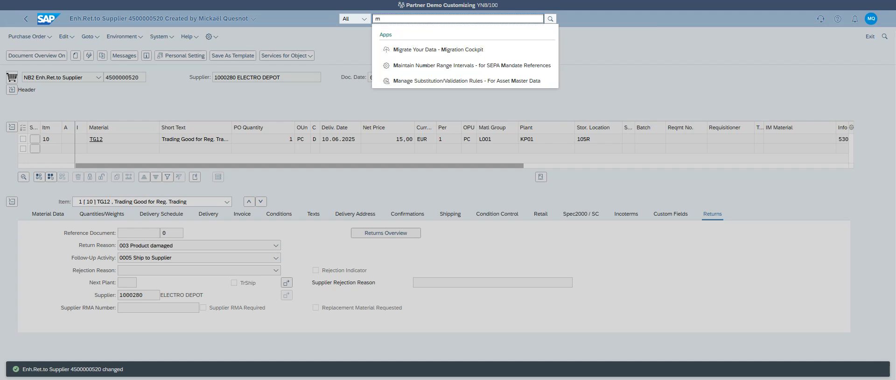
text(anage st)
key(BackSpace)
key(BackSpace)
key(BackSpace)
key(BackSpace)
key(BackSpace)
key(BackSpace)
key(BackSpace)
key(BackSpace)
key(BackSpace)
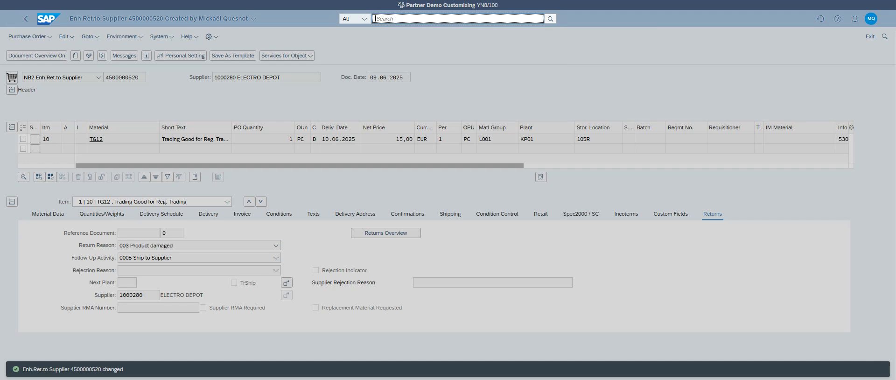
Step: Search for single and open the Stock - Single Material app
text(single)
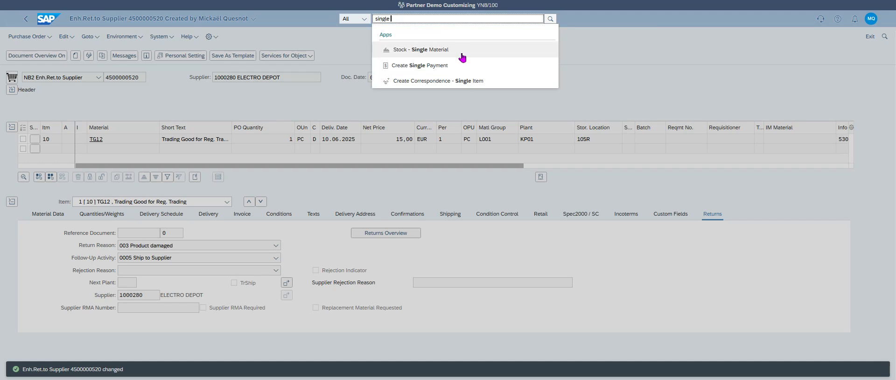
click(461, 54)
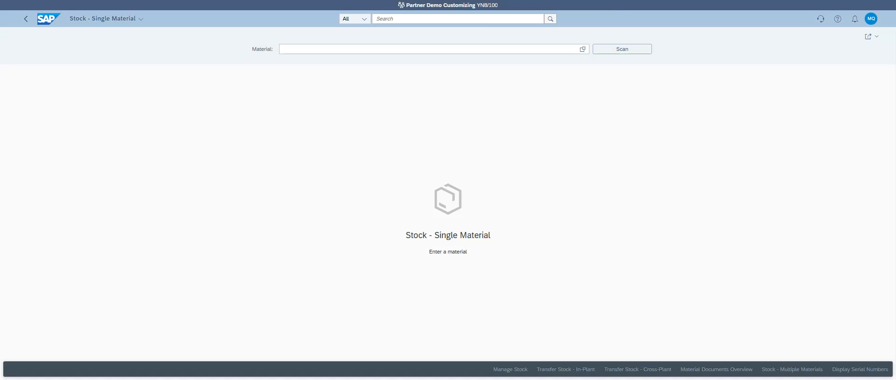
Step: Display the stock overview by plant and storage location for material TG12
text(TG)
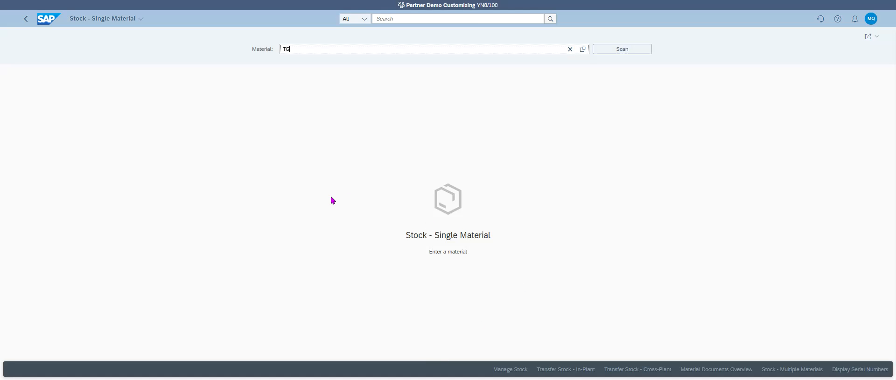
text(2)
key(BackSpace)
key(BackSpace)
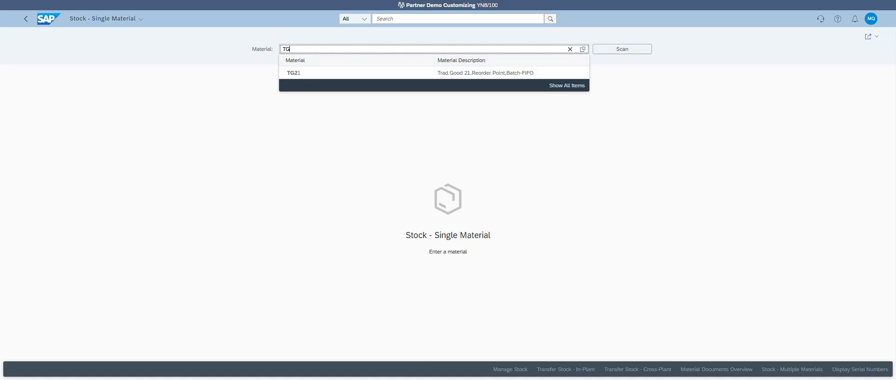
text(12)
key(Return)
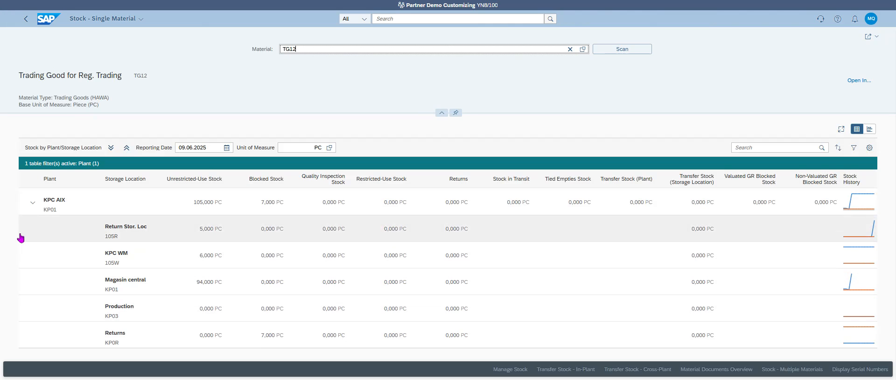
Step: Start an in-plant stock transfer of TG12 from unrestricted-use stock to blocked stock within Return Stor. Loc (105R)
click(40, 232)
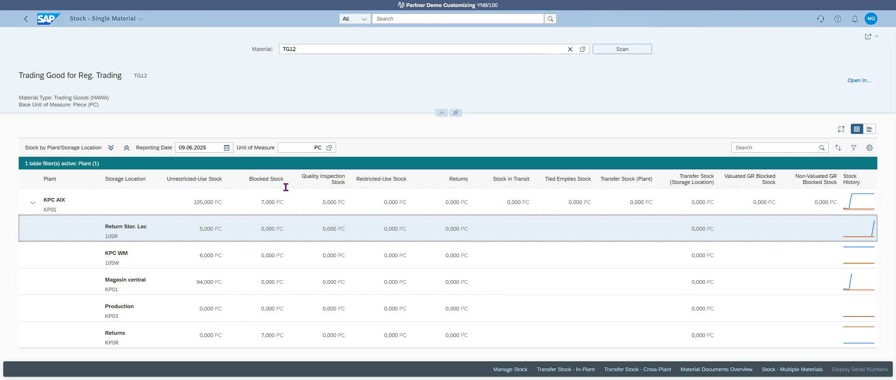
click(560, 369)
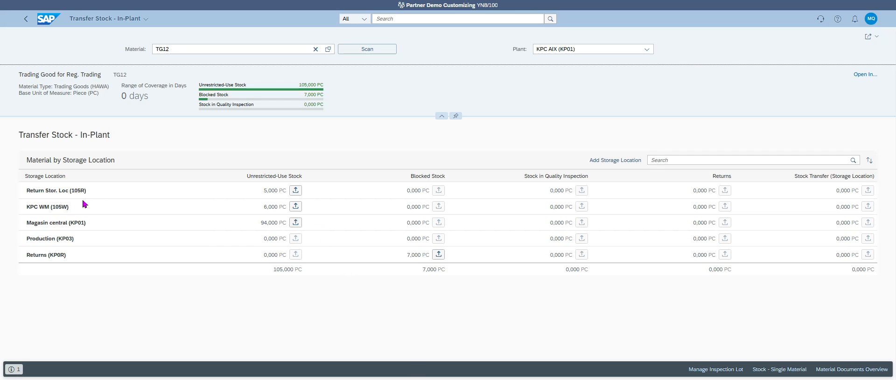
click(296, 191)
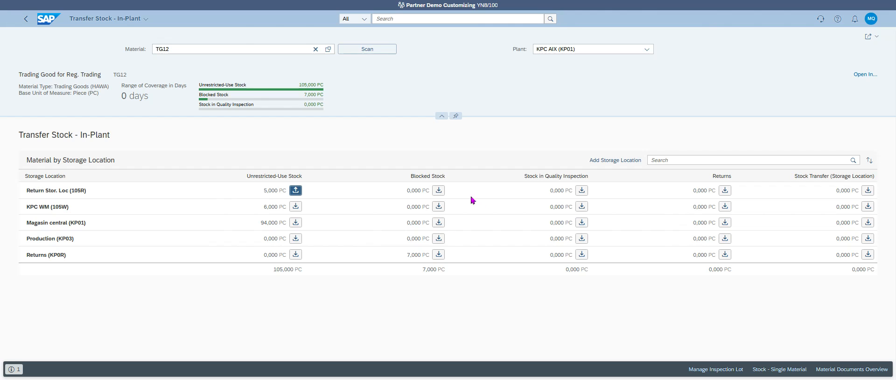
click(437, 192)
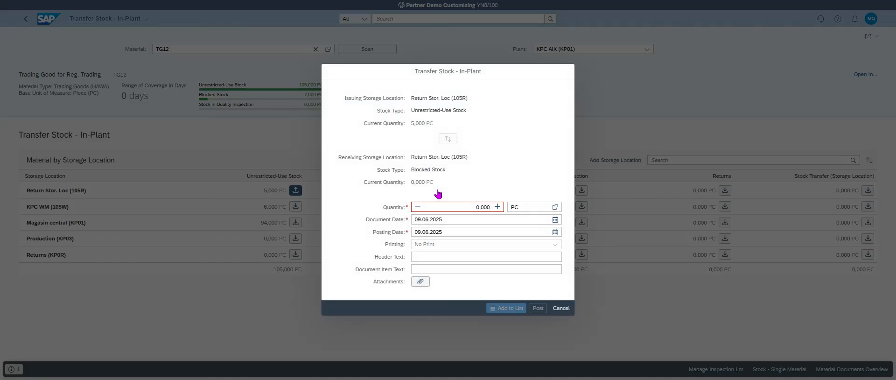
Step: Set the transfer quantity to 5 PC, post the stock transfer and check the blocked stock of storage location 105R
click(498, 207)
click(497, 206)
click(497, 206)
click(498, 207)
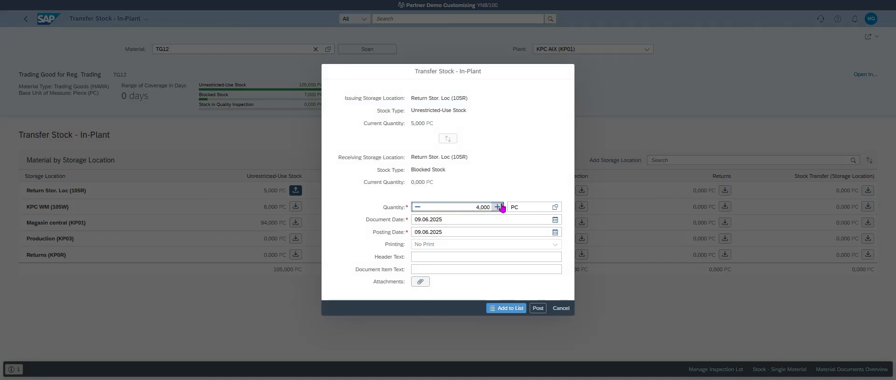
click(538, 308)
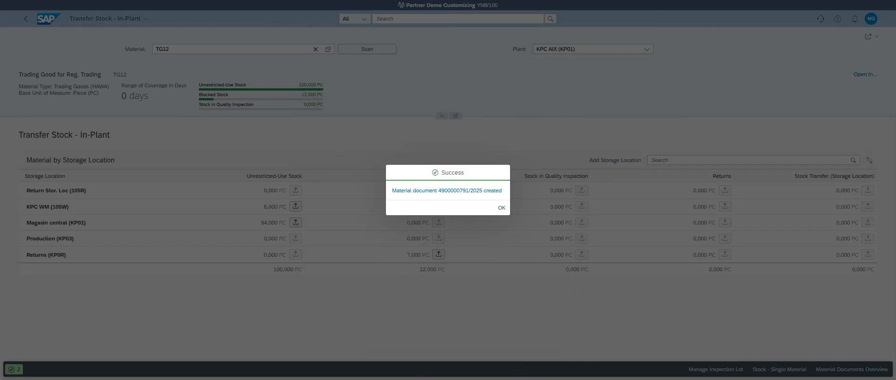
click(501, 208)
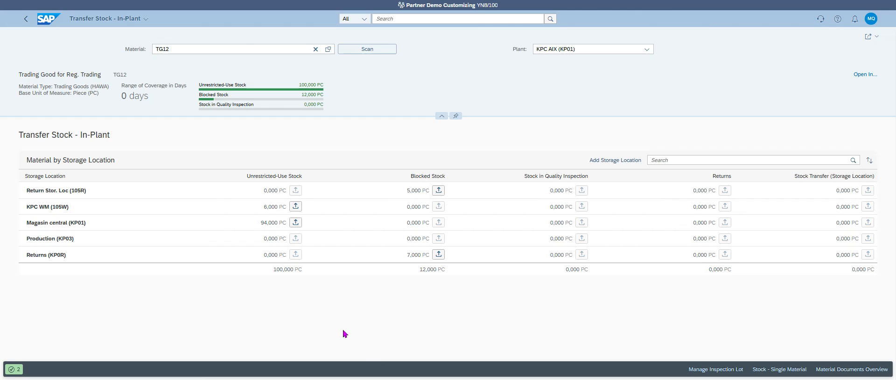
double_click(410, 190)
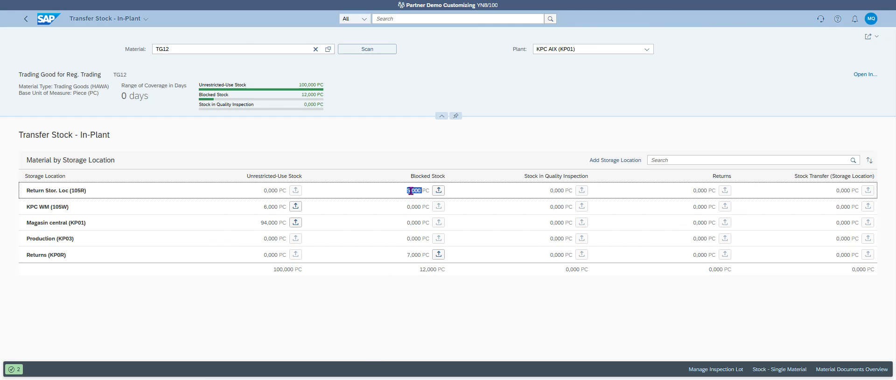
click(457, 378)
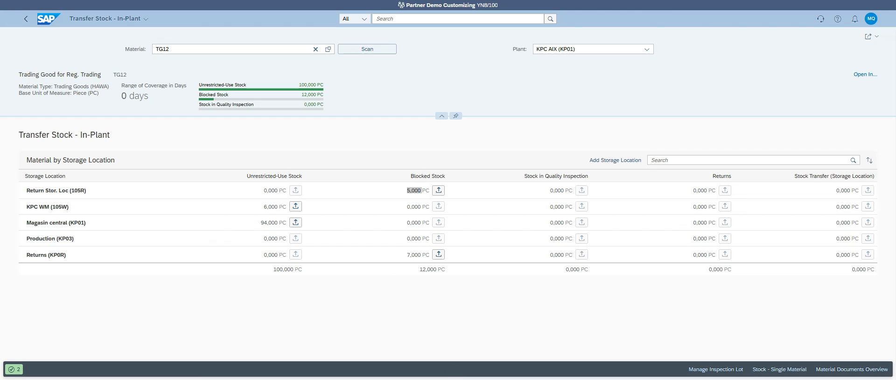
Step: Return to the home page, search for VL10B and open the My Purchase Orders - Due for Delivery app
click(42, 25)
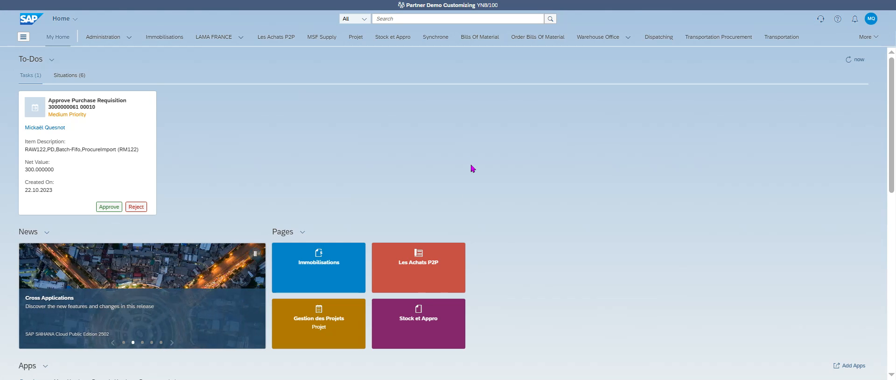
click(386, 19)
text(V)
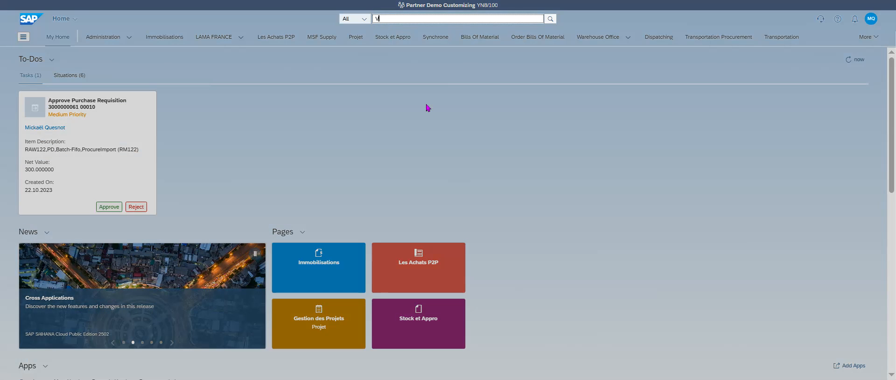
text(L10B)
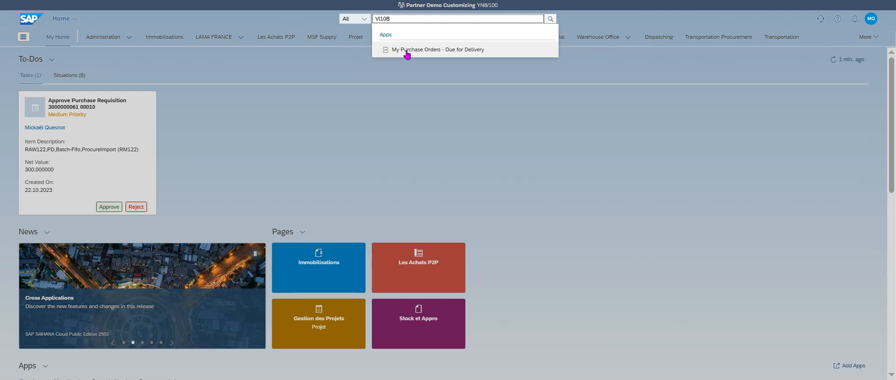
click(406, 51)
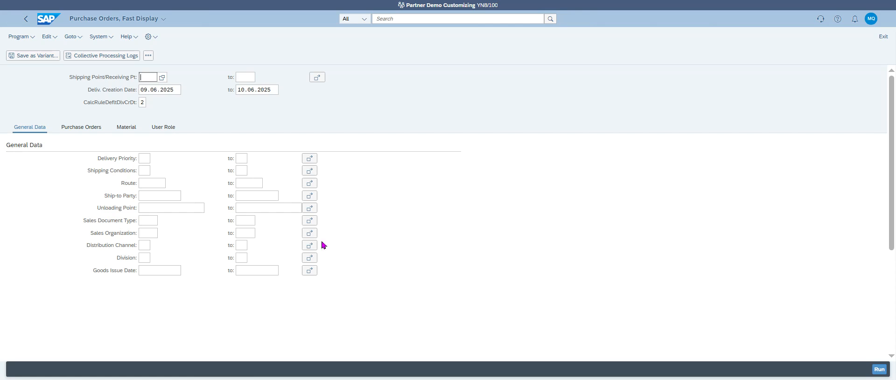
Step: Set the shipping point to KPCL and the delivery creation date rule to All Up To Maximum Number of Days
click(161, 78)
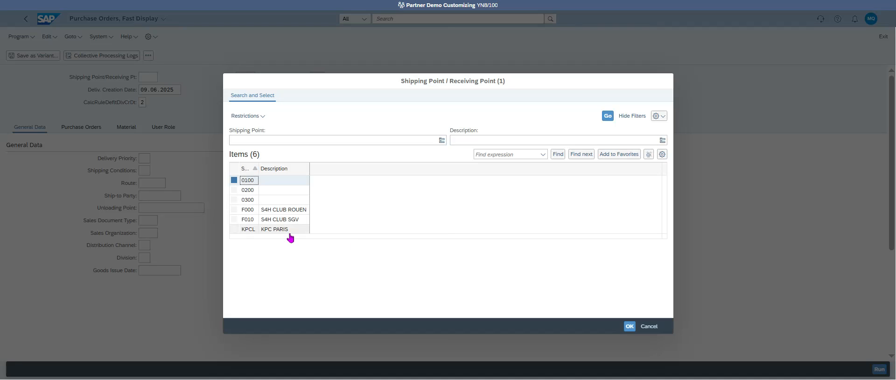
double_click(284, 229)
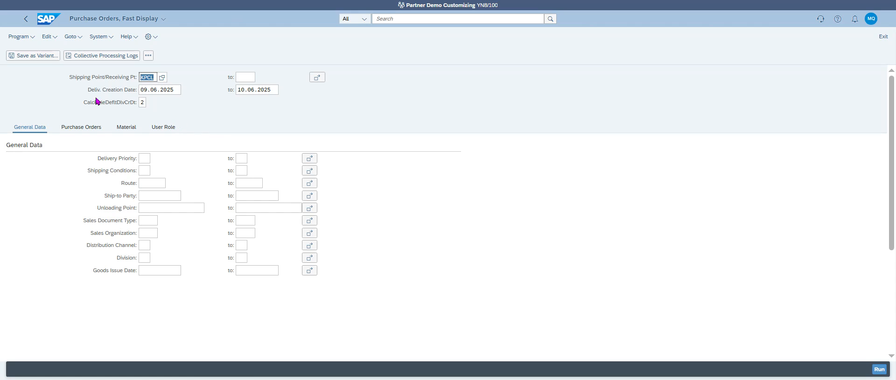
click(145, 103)
click(150, 102)
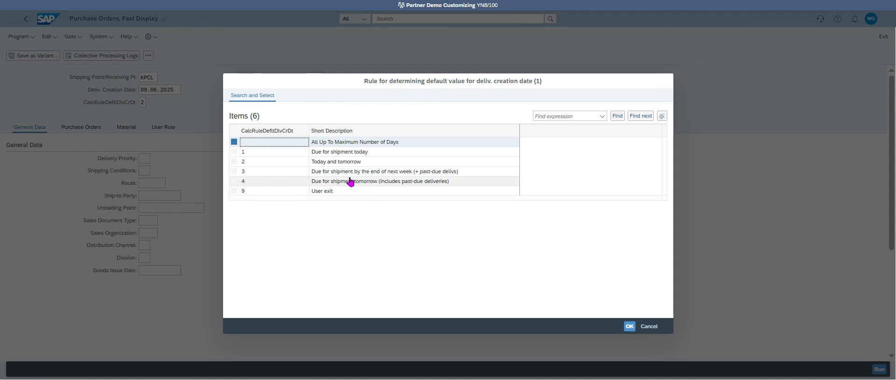
double_click(340, 142)
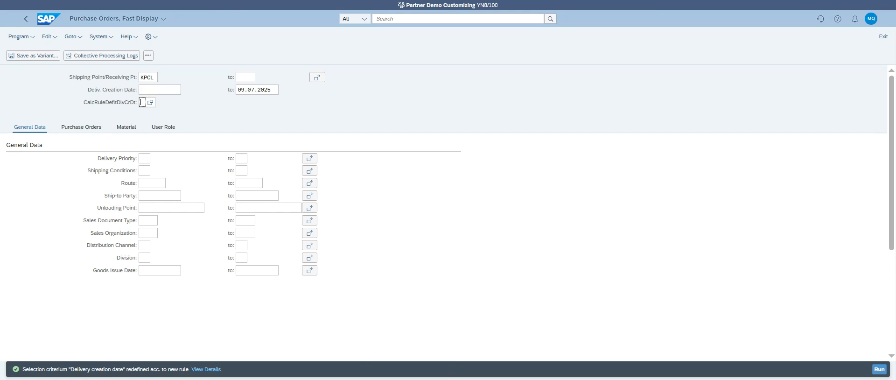
Step: Restrict the selection to material TG12 and run the list of purchase orders due for delivery
click(81, 130)
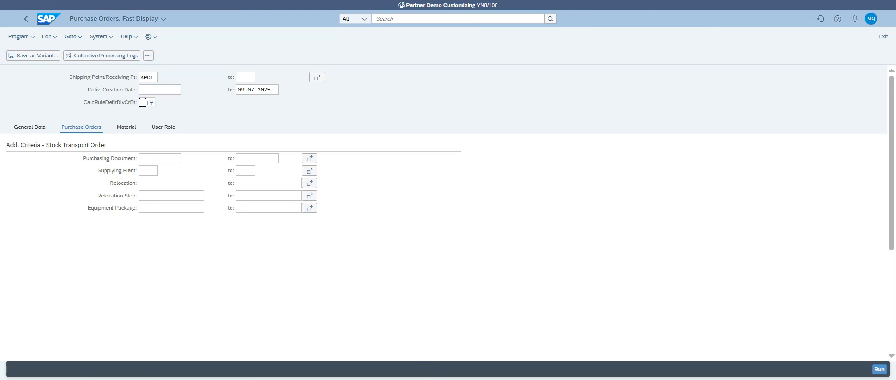
click(127, 131)
click(158, 161)
text(T)
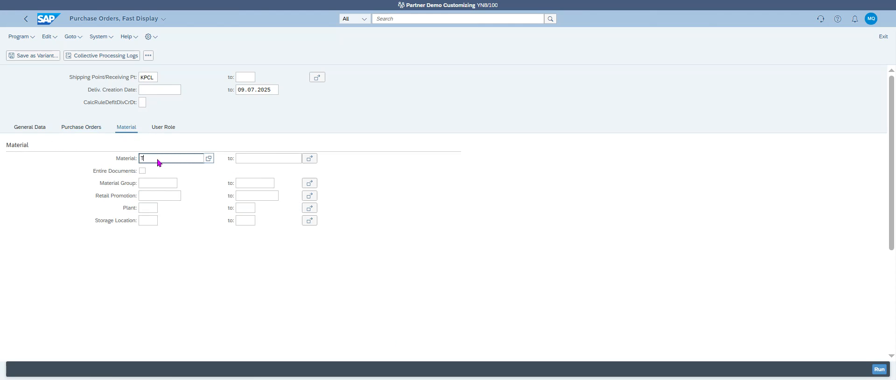
text(G12)
key(Return)
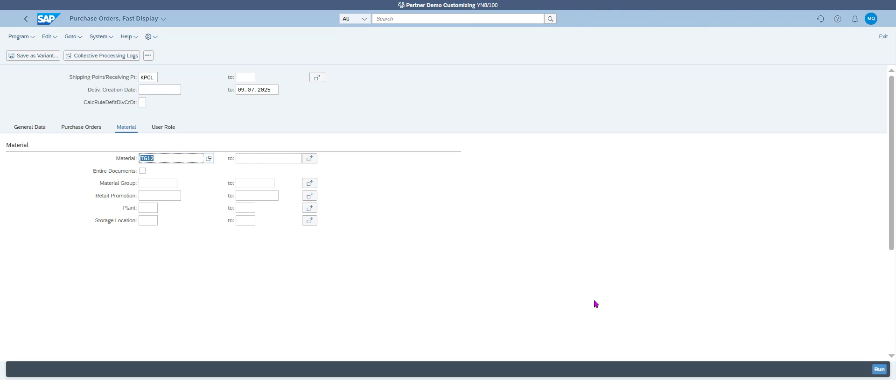
click(877, 369)
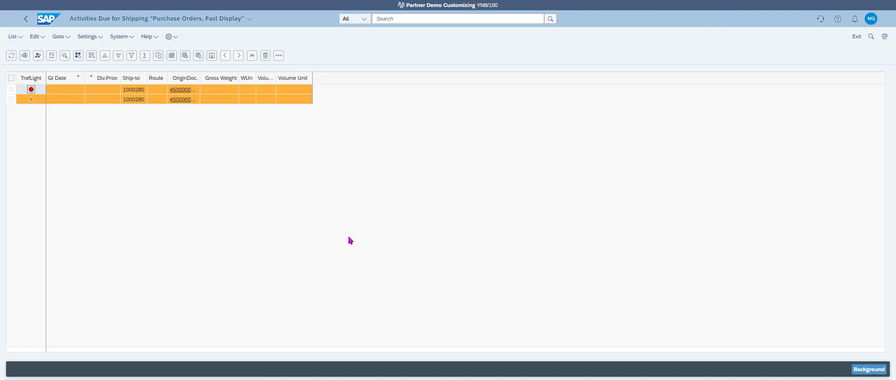
Step: Widen the originating document column, create the delivery for the yellow-light purchase order in the background and show deliveries in the list
drag(200, 78, 279, 79)
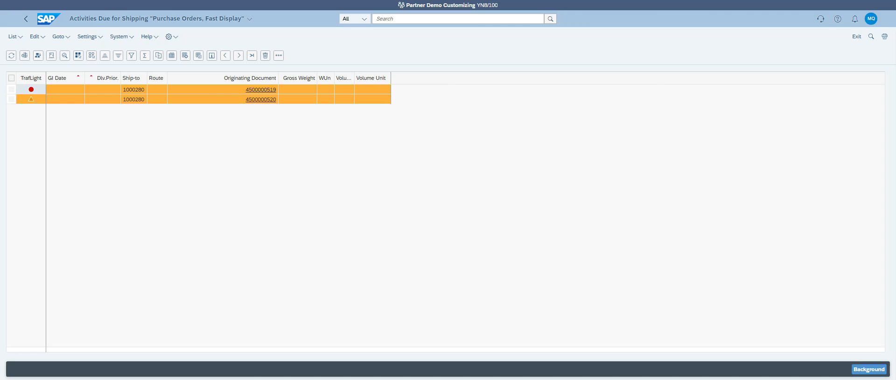
click(12, 99)
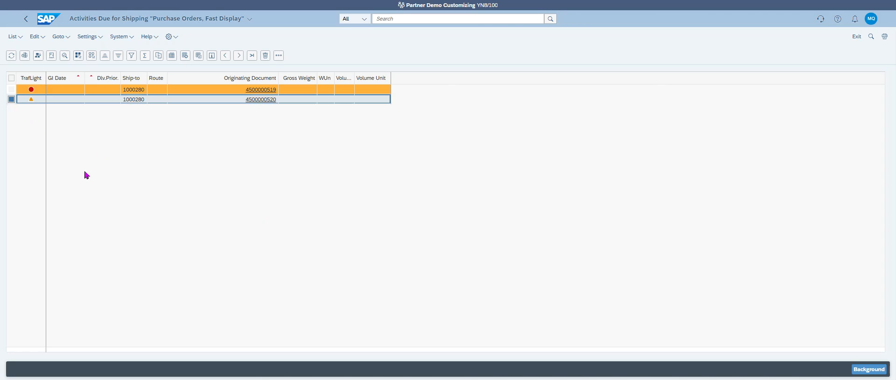
click(866, 370)
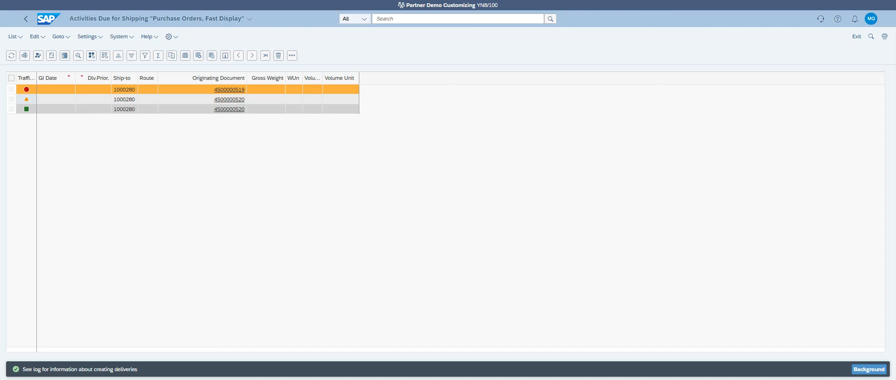
click(291, 56)
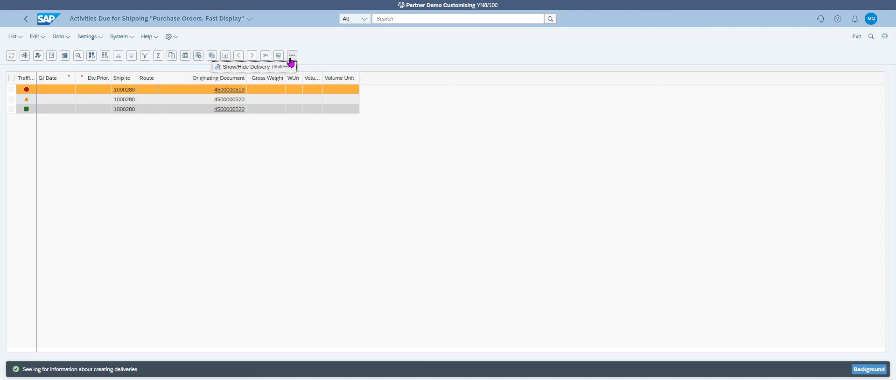
click(257, 68)
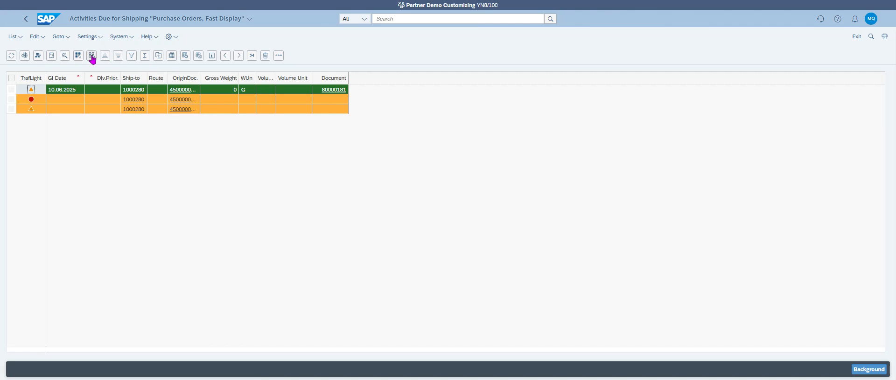
click(62, 41)
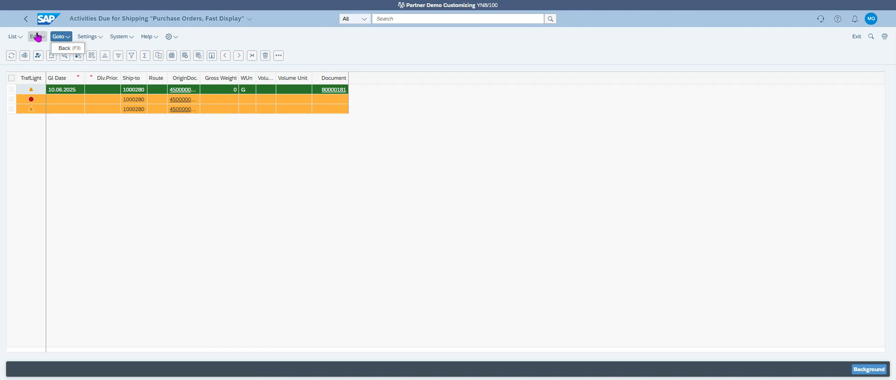
mouse_move(35, 38)
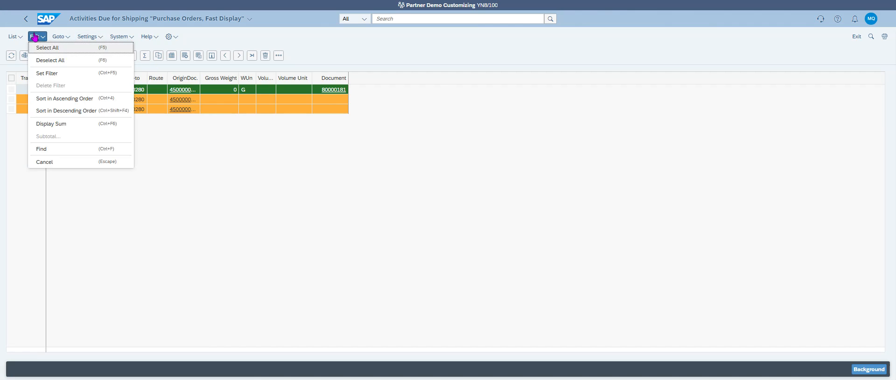
click(96, 37)
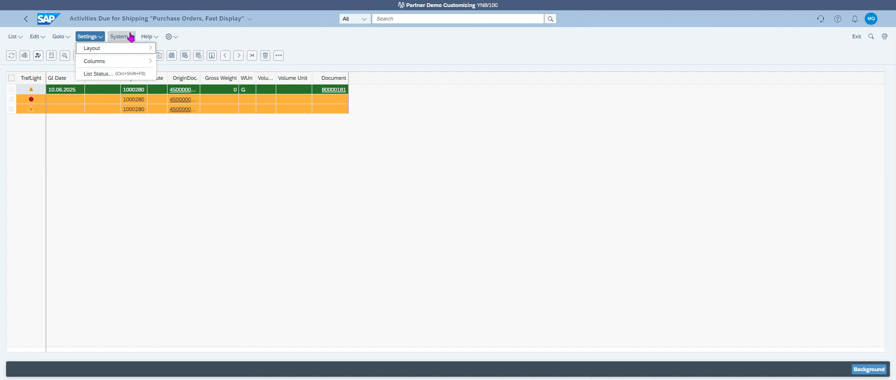
click(99, 118)
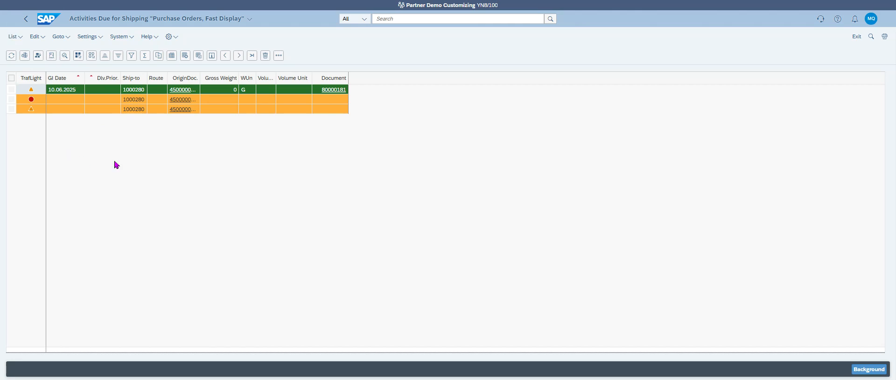
Step: Create the delivery for the red-light purchase order in the background and open the delivery creation log
click(11, 100)
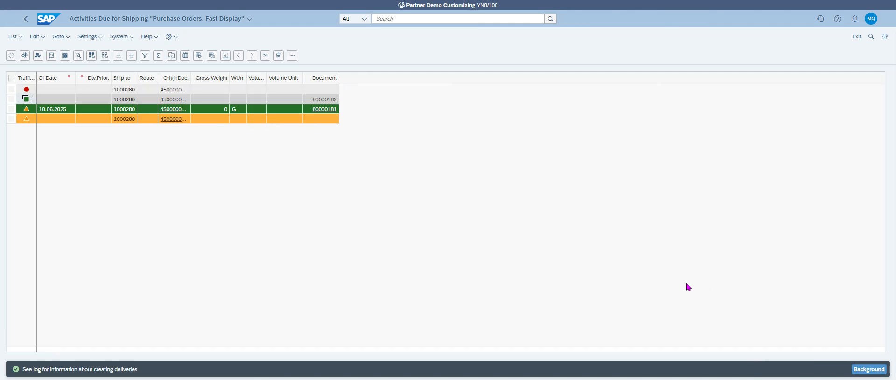
click(64, 57)
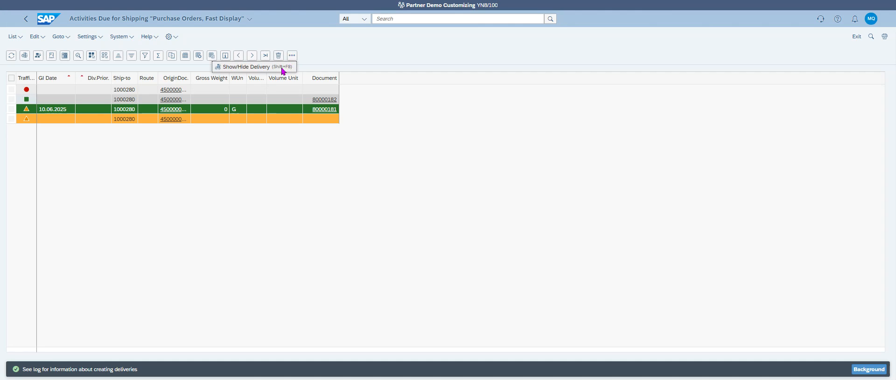
click(344, 182)
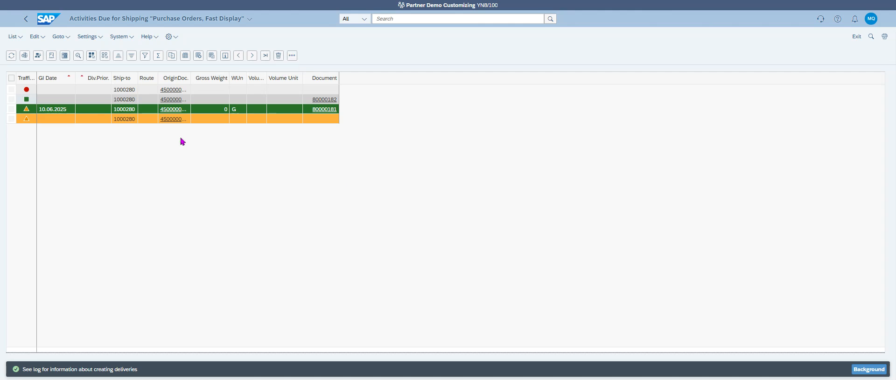
click(65, 56)
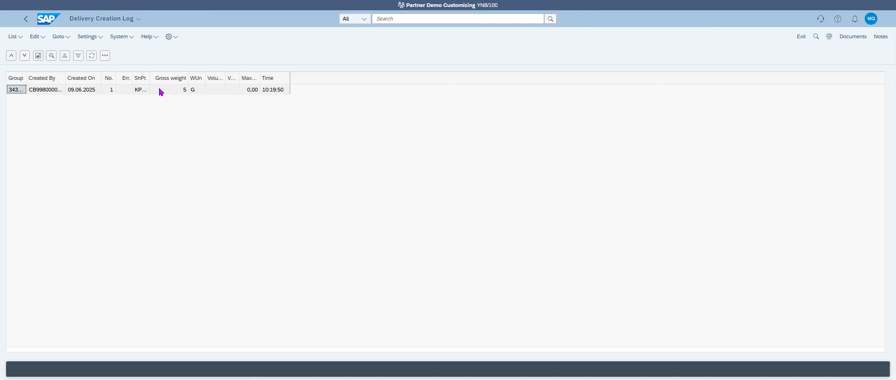
Step: List the documents of the logged delivery group, display the created outbound delivery's overview and return to the purchase orders list
click(104, 55)
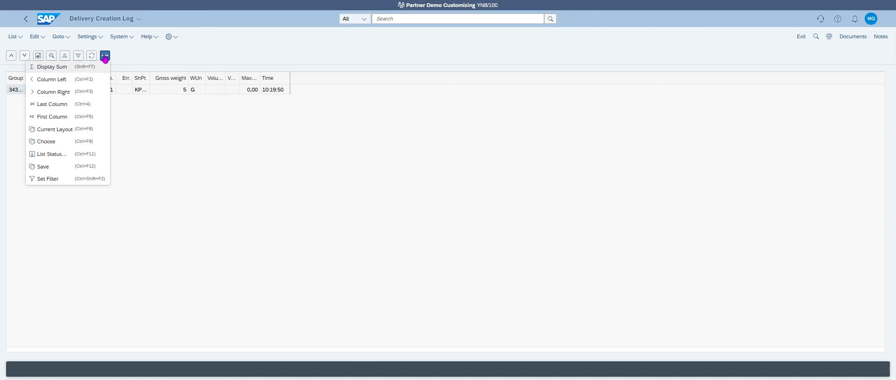
click(105, 56)
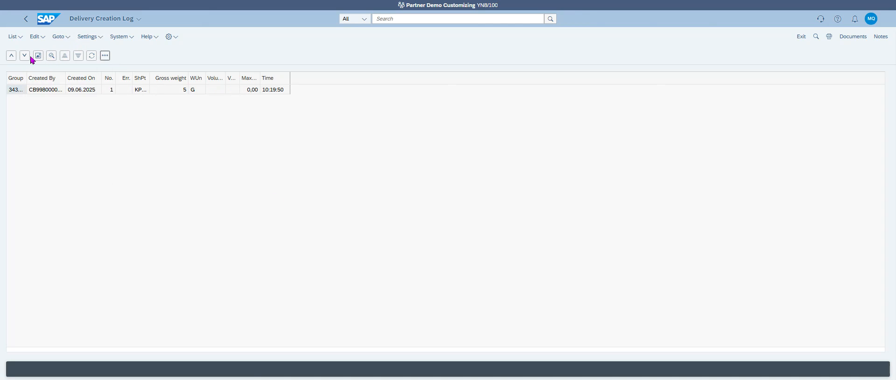
click(59, 37)
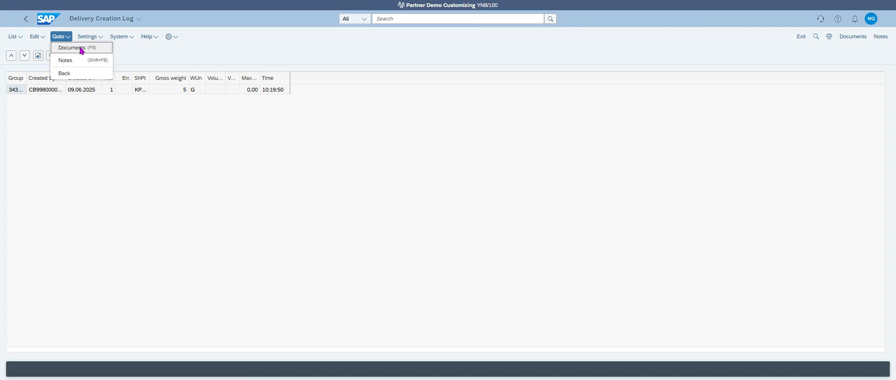
click(44, 89)
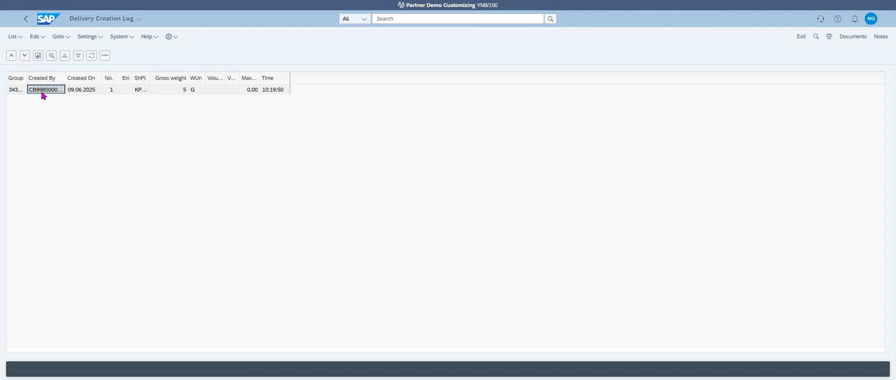
click(59, 37)
click(71, 47)
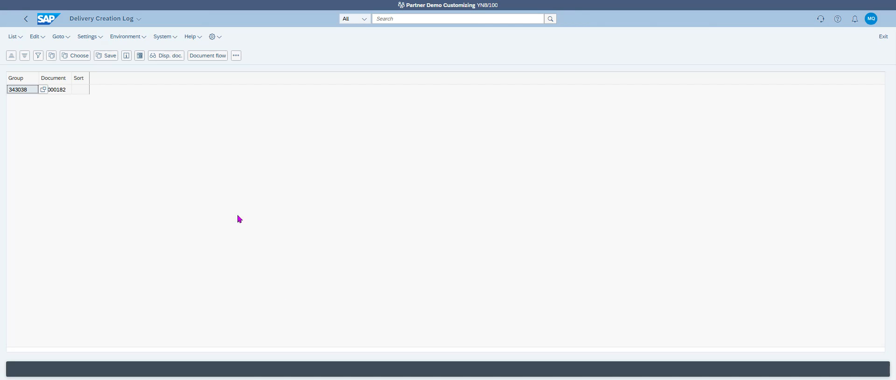
click(60, 92)
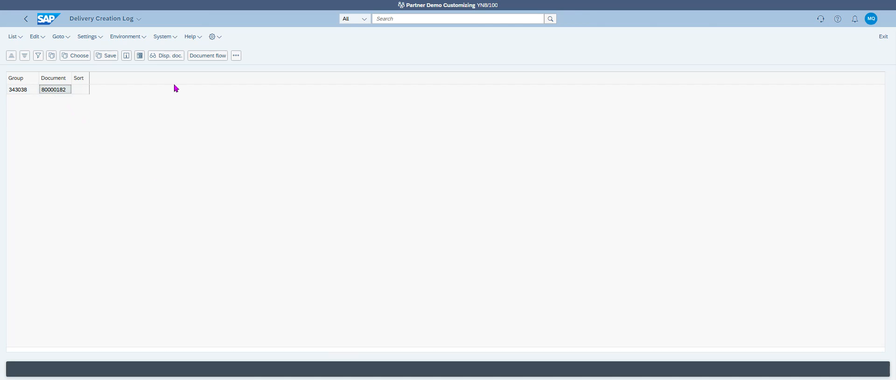
click(163, 56)
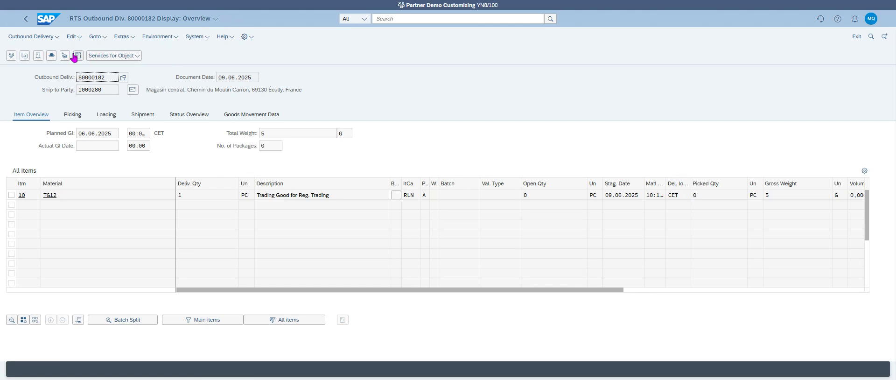
click(26, 20)
click(25, 20)
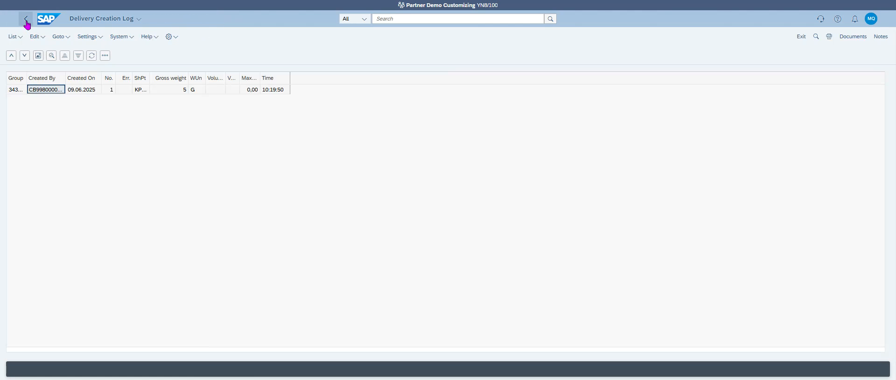
click(26, 19)
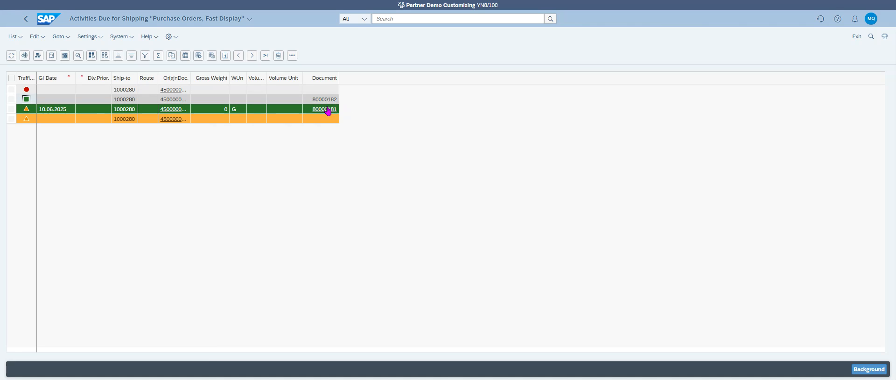
Step: Display the outbound delivery of the yellow-light row with GI date 10.06.2025, and refresh the list of purchase orders due for delivery
click(328, 110)
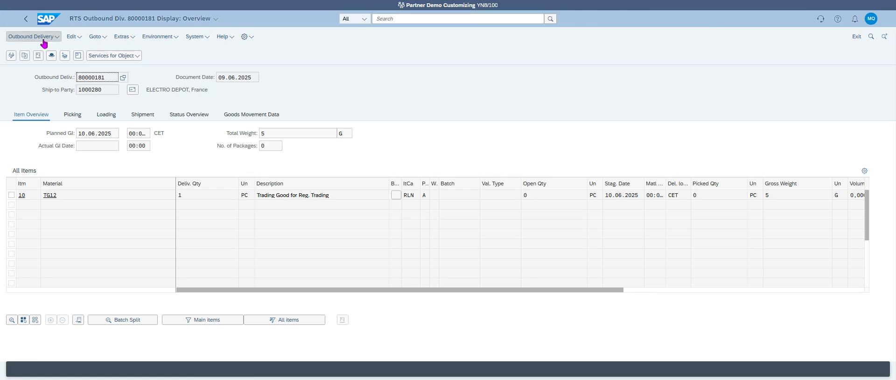
click(26, 19)
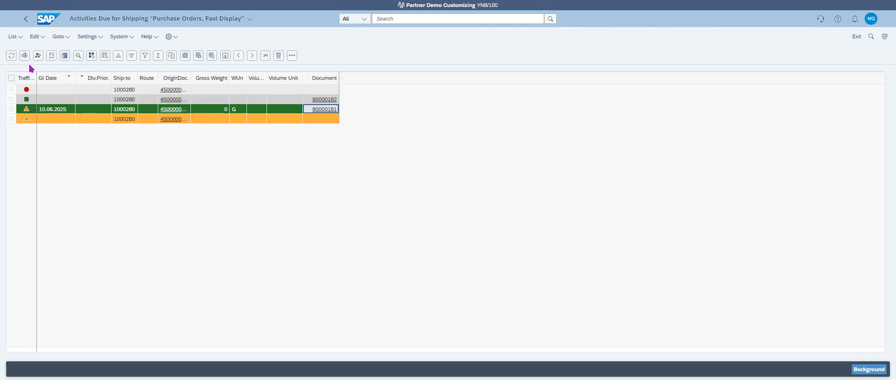
click(10, 56)
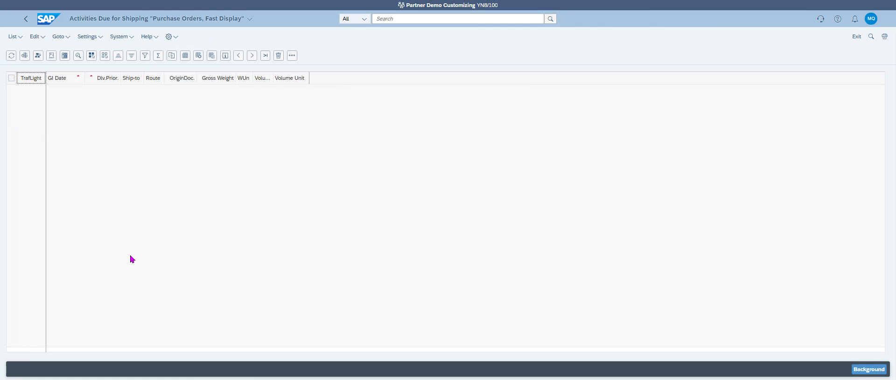